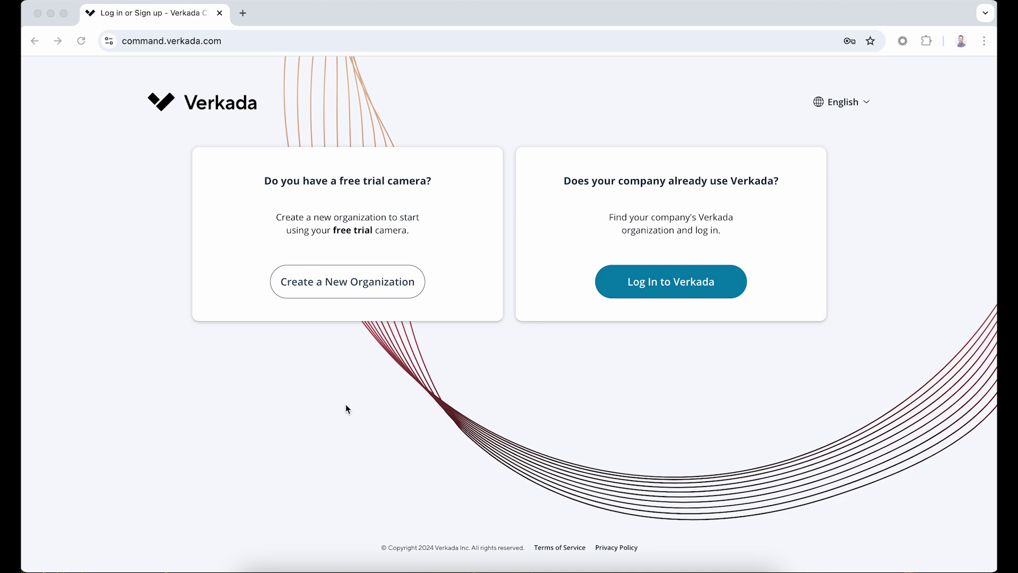
# Step: Focus the browser window showing the Verkada Command landing page
pyautogui.click(360, 291)
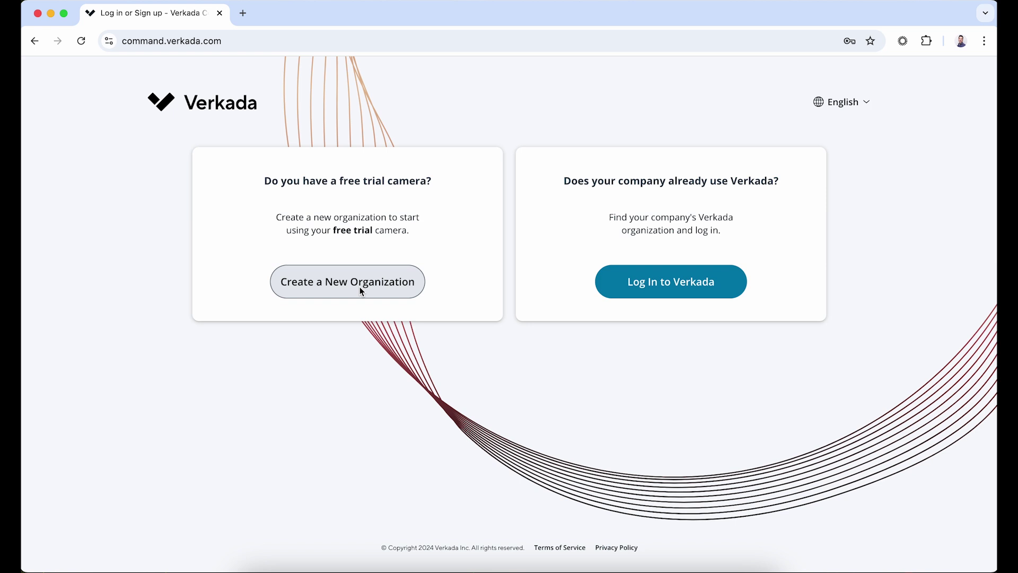
# Step: Log in to the existing organization with the filled work email and go to Add Devices
pyautogui.click(666, 284)
pyautogui.click(540, 260)
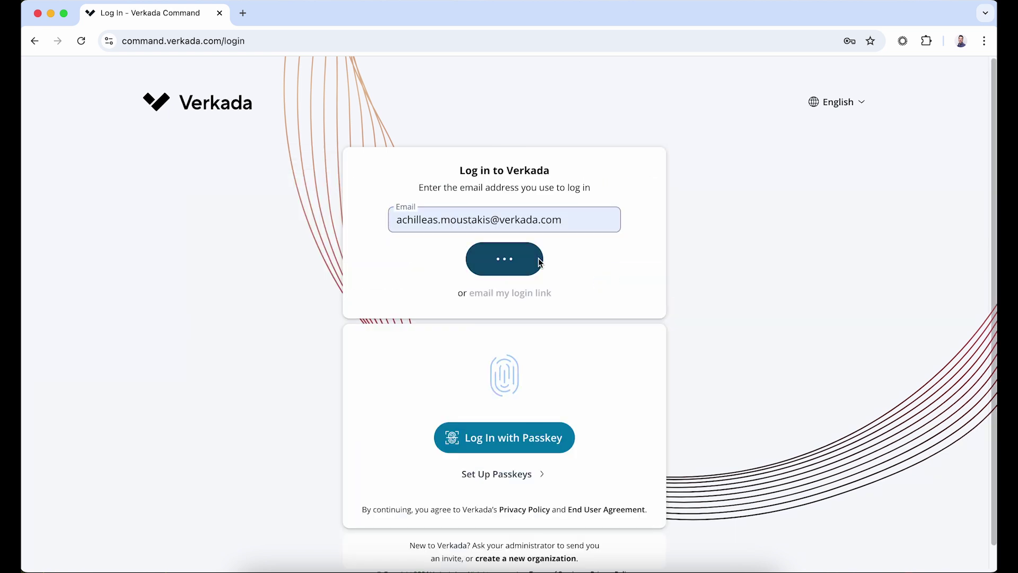
pyautogui.click(40, 77)
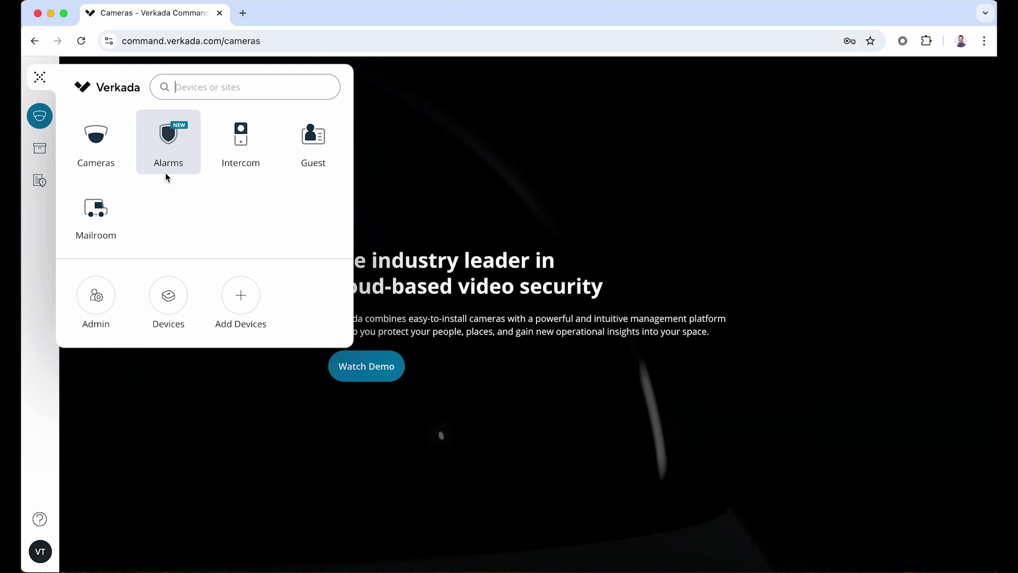
pyautogui.click(253, 288)
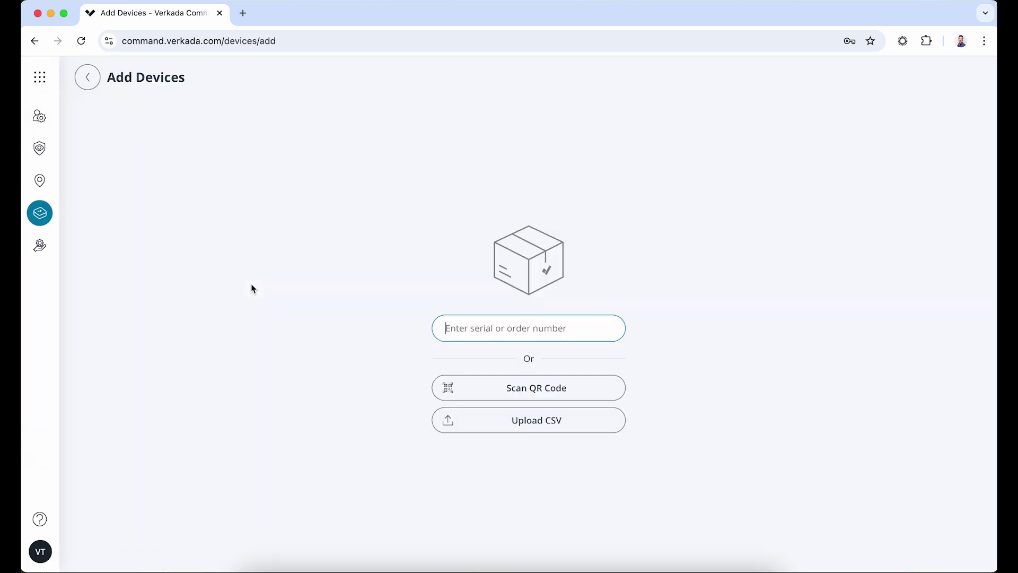
# Step: Paste the camera serial, set Update Camera Firmware to Immediately, and add 1 device
pyautogui.press('super+v')
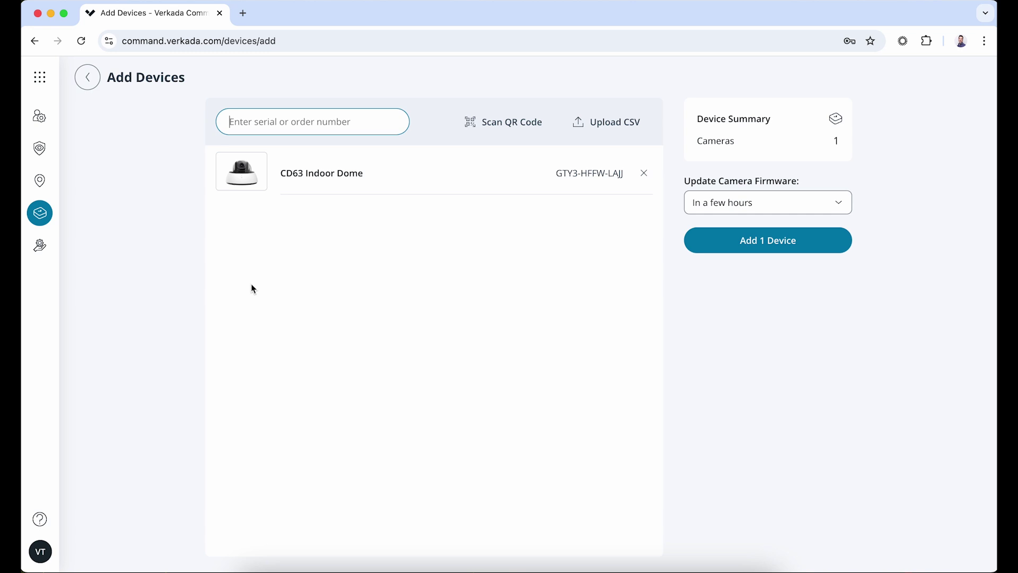
pyautogui.click(711, 204)
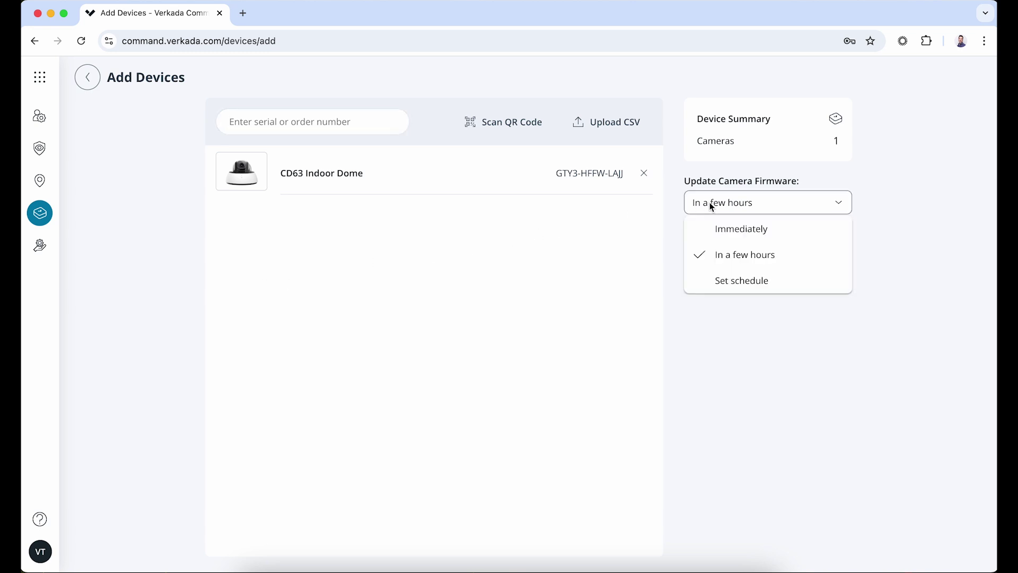
pyautogui.click(734, 229)
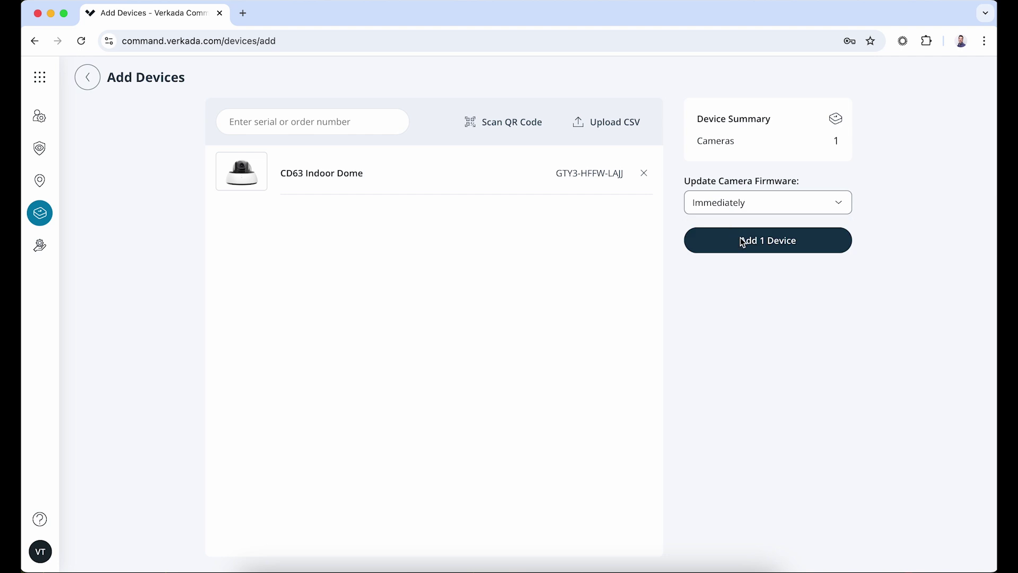
pyautogui.click(742, 242)
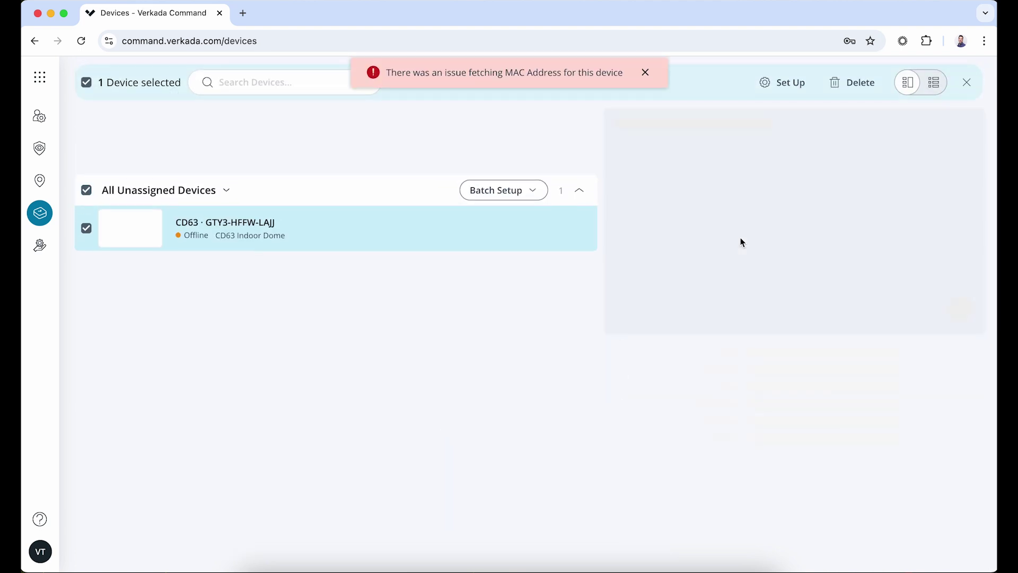
# Step: Dismiss the MAC address error, then set up the CD63 with site Verkada HQ and a confirmed map location
pyautogui.click(645, 85)
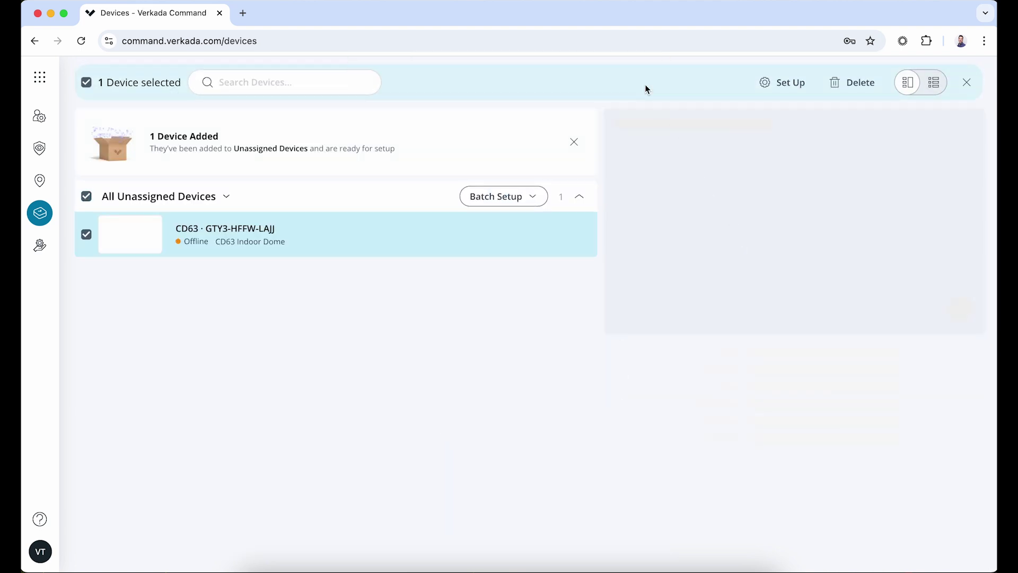
pyautogui.click(759, 84)
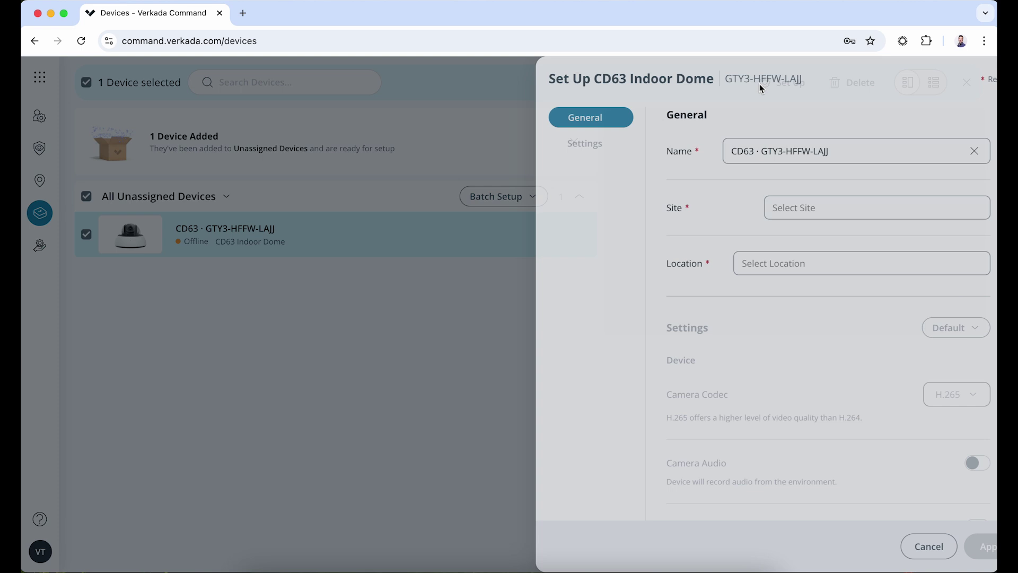
pyautogui.click(811, 207)
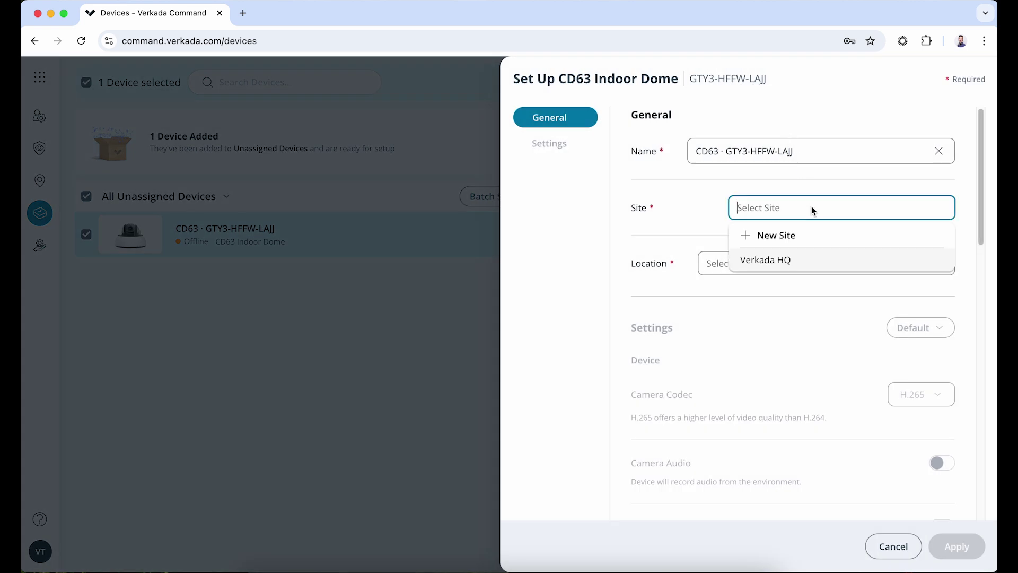
pyautogui.click(812, 264)
pyautogui.click(812, 263)
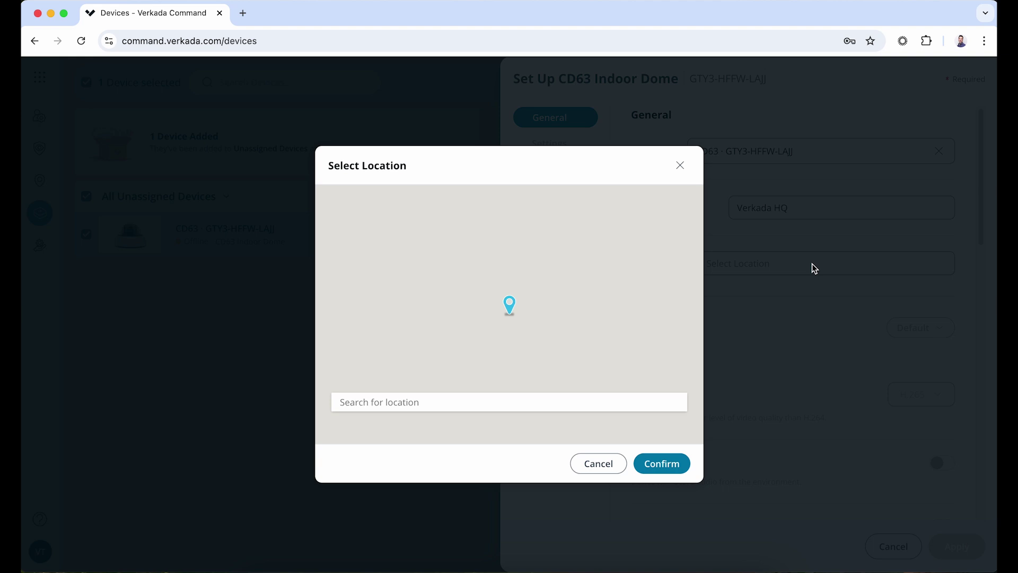
pyautogui.click(672, 463)
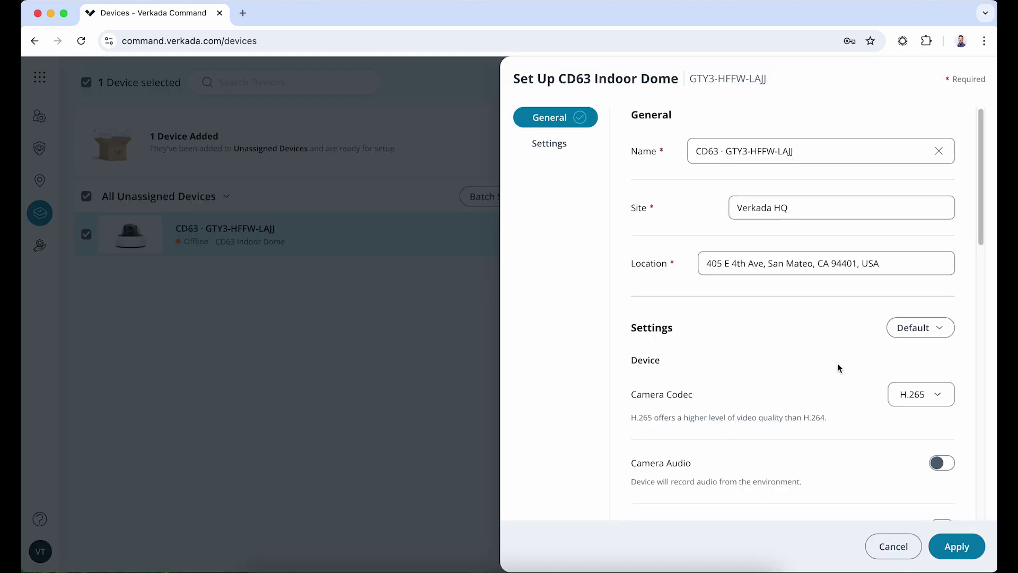
# Step: Keep the Default settings preset and H.265 codec, then apply the CD63 Indoor Dome setup
pyautogui.click(939, 325)
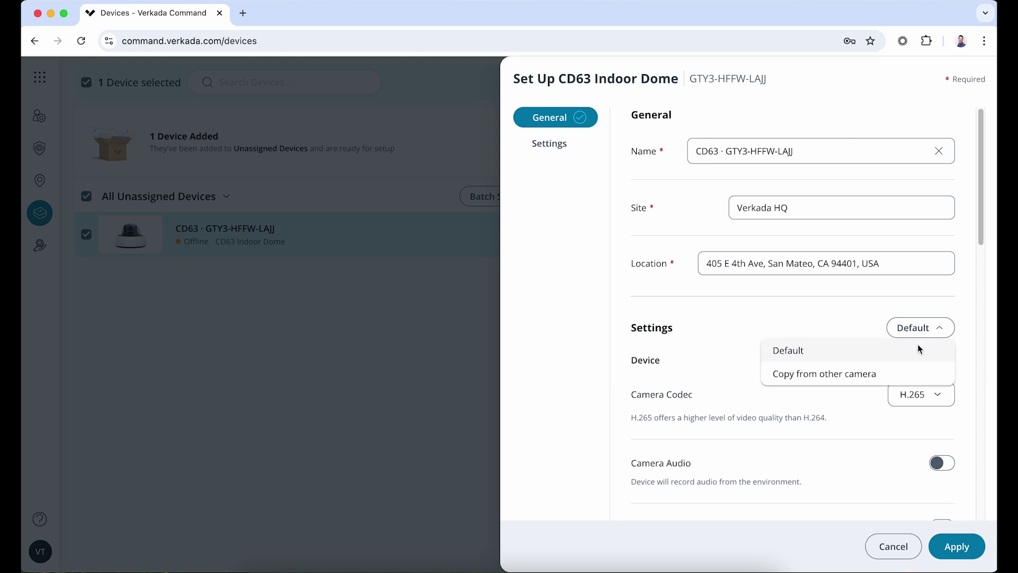
pyautogui.click(920, 330)
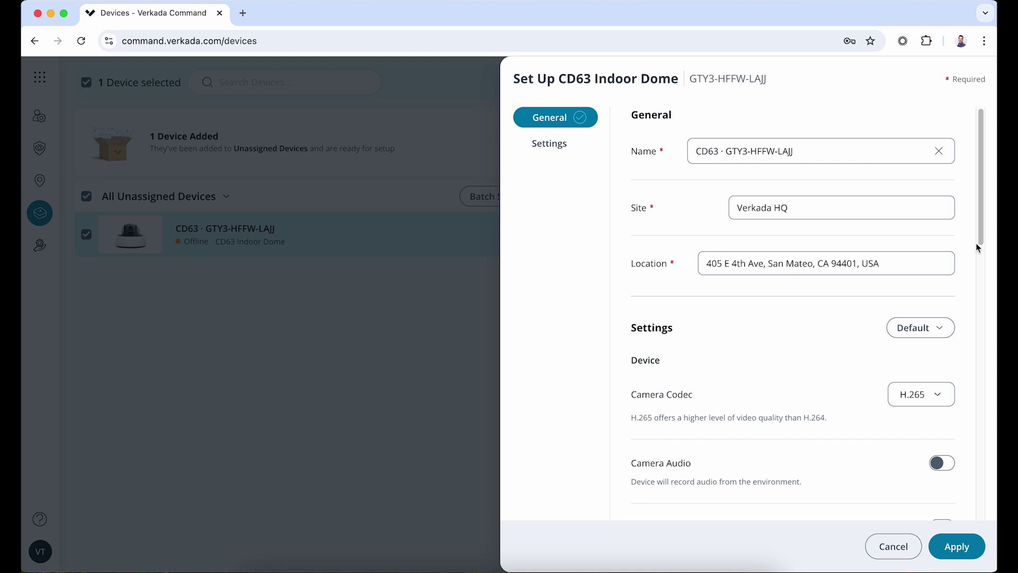
pyautogui.scroll(-1, 984, 240)
pyautogui.moveTo(984, 240); pyautogui.dragTo(982, 275)
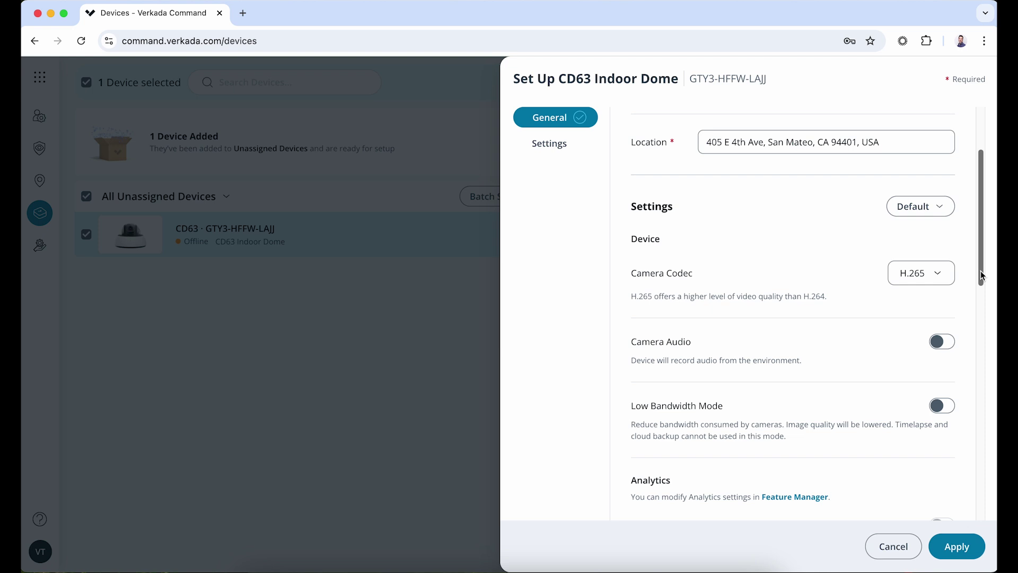
pyautogui.moveTo(982, 275); pyautogui.dragTo(986, 400)
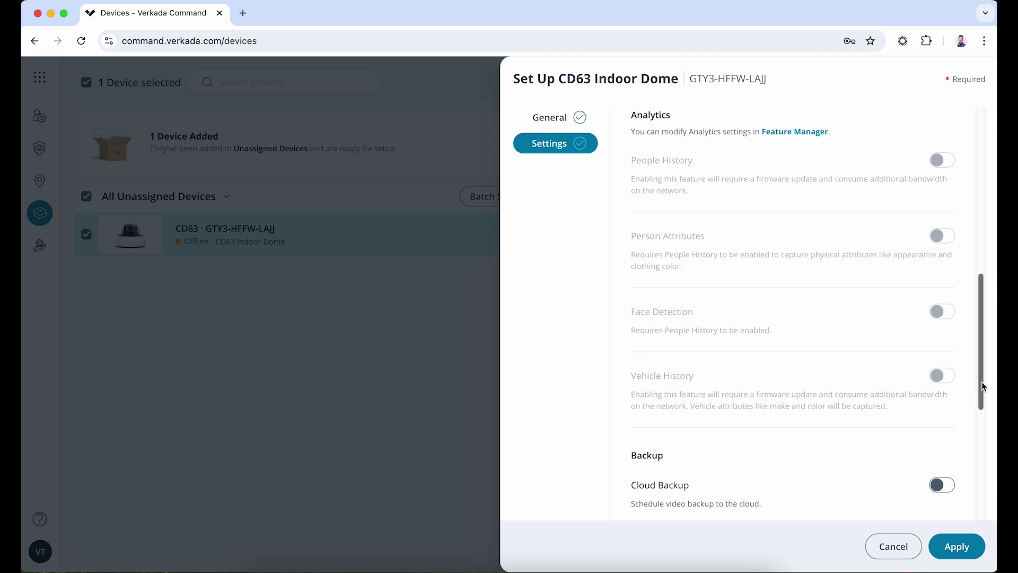
pyautogui.moveTo(982, 381); pyautogui.dragTo(991, 293)
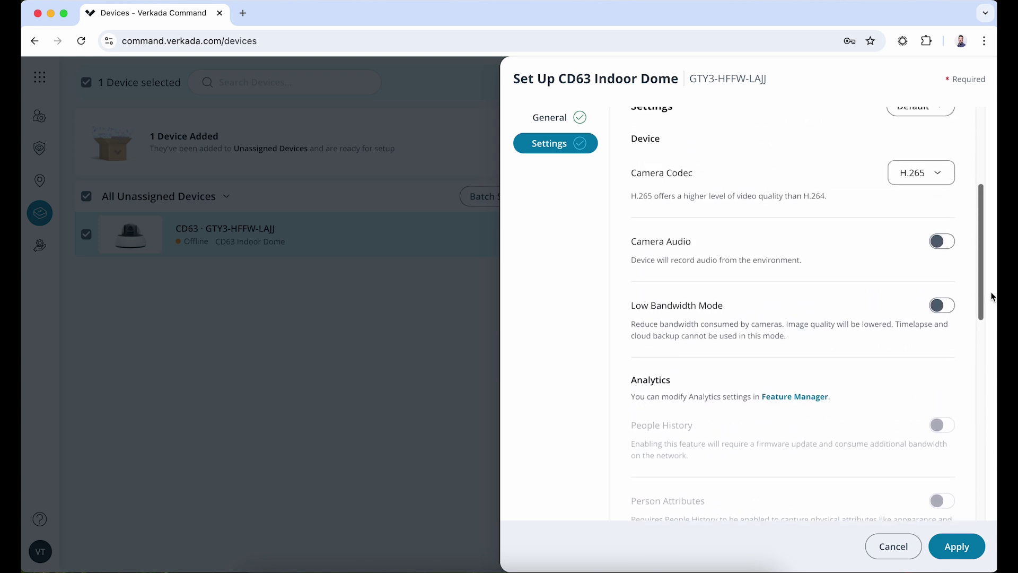
pyautogui.click(926, 181)
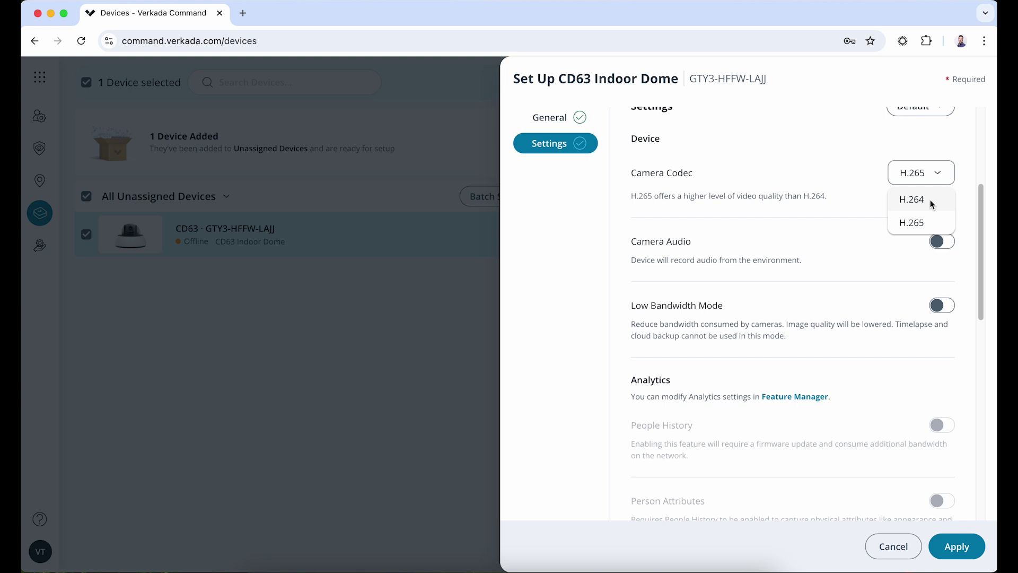
pyautogui.click(914, 177)
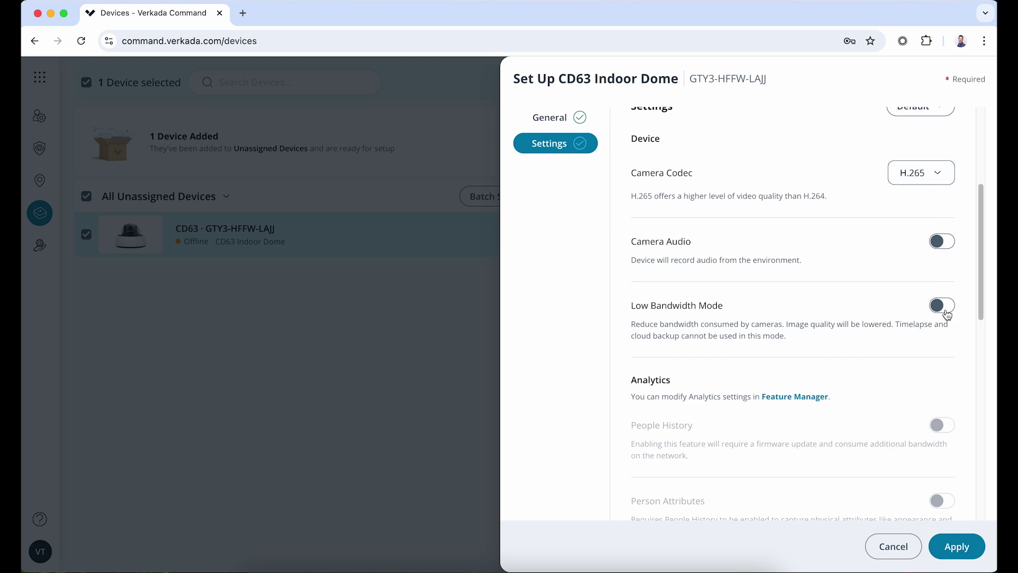
pyautogui.click(961, 548)
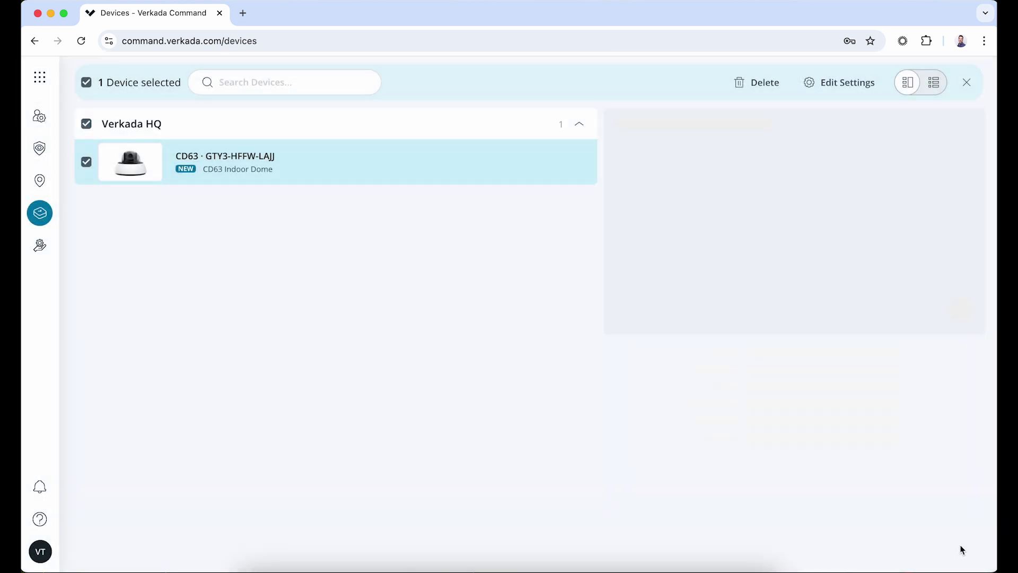
# Step: Go to Cameras, open the new CD63 camera, and open its settings
pyautogui.click(46, 85)
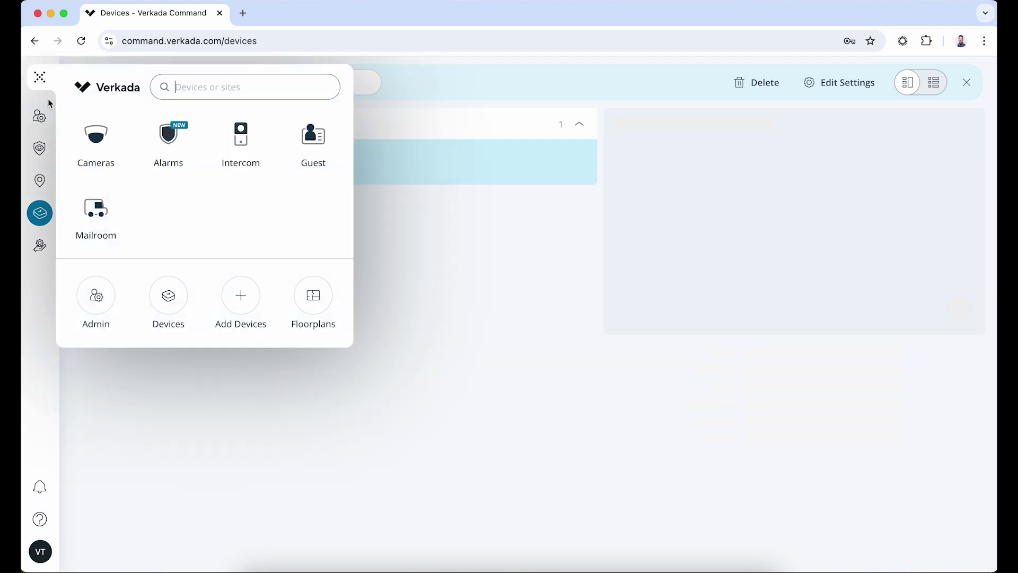
pyautogui.click(92, 142)
pyautogui.click(98, 154)
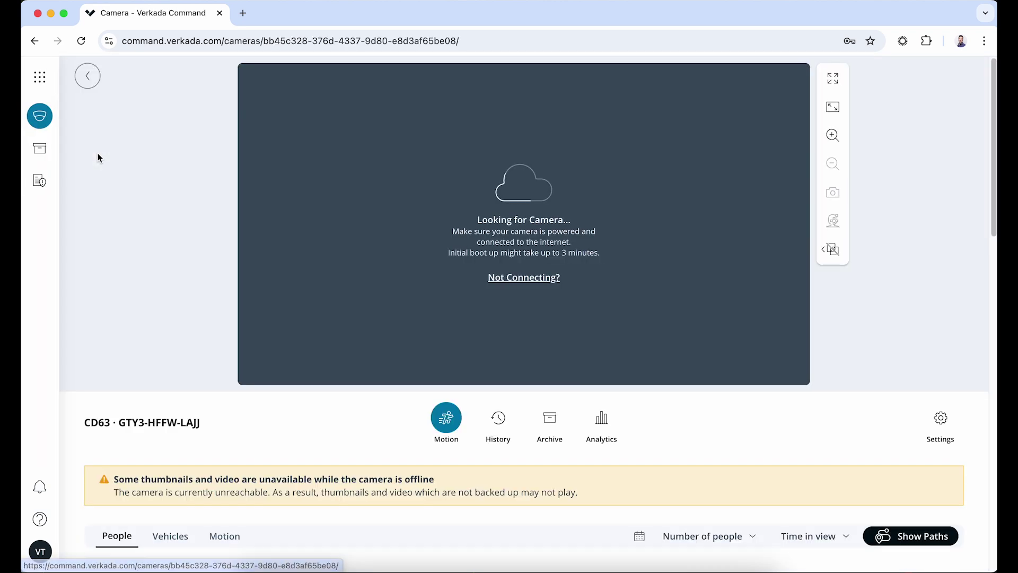
pyautogui.click(935, 420)
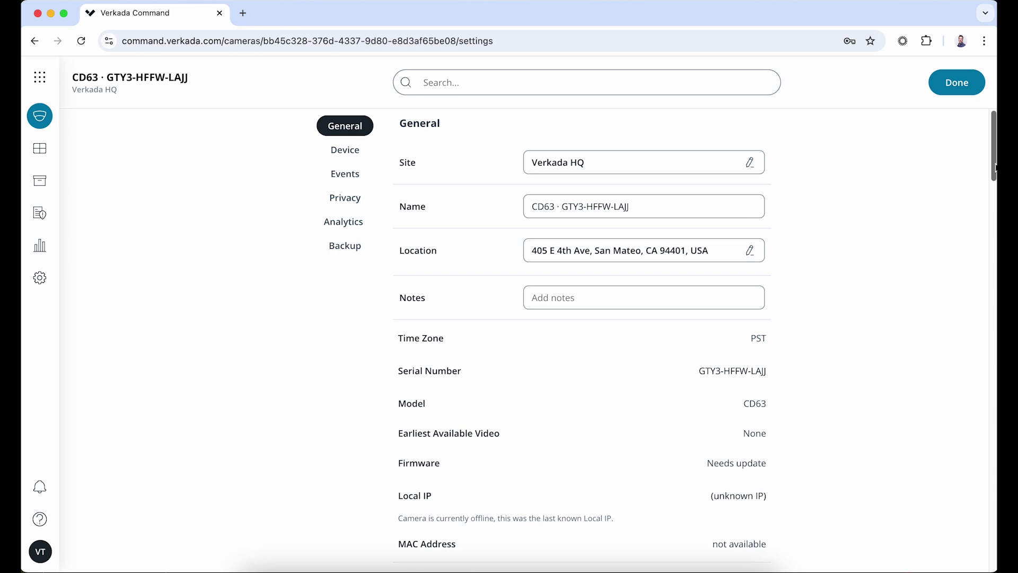
pyautogui.scroll(-10, 995, 168)
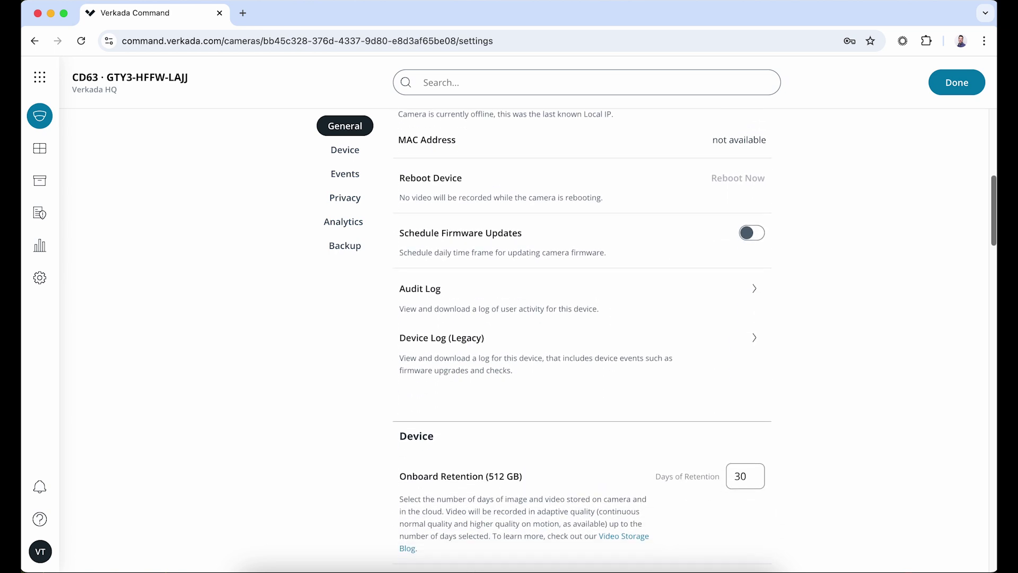
pyautogui.scroll(-1, 695, 343)
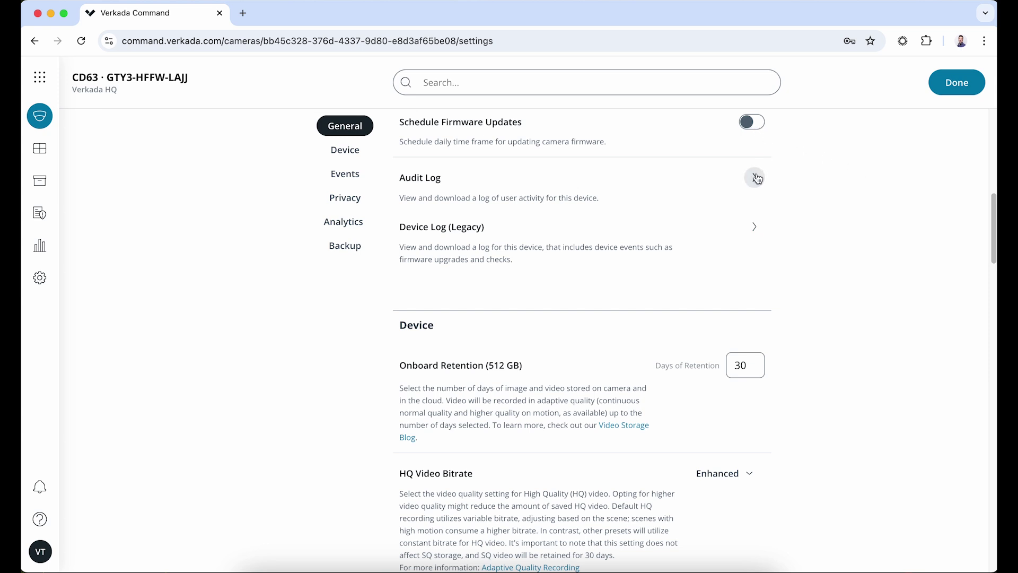
pyautogui.click(749, 474)
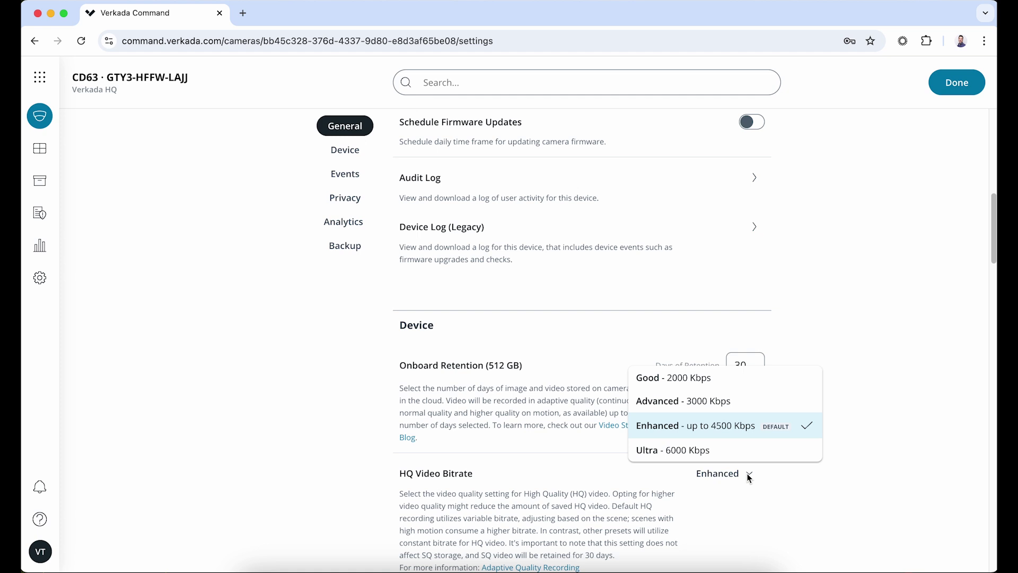
pyautogui.click(748, 477)
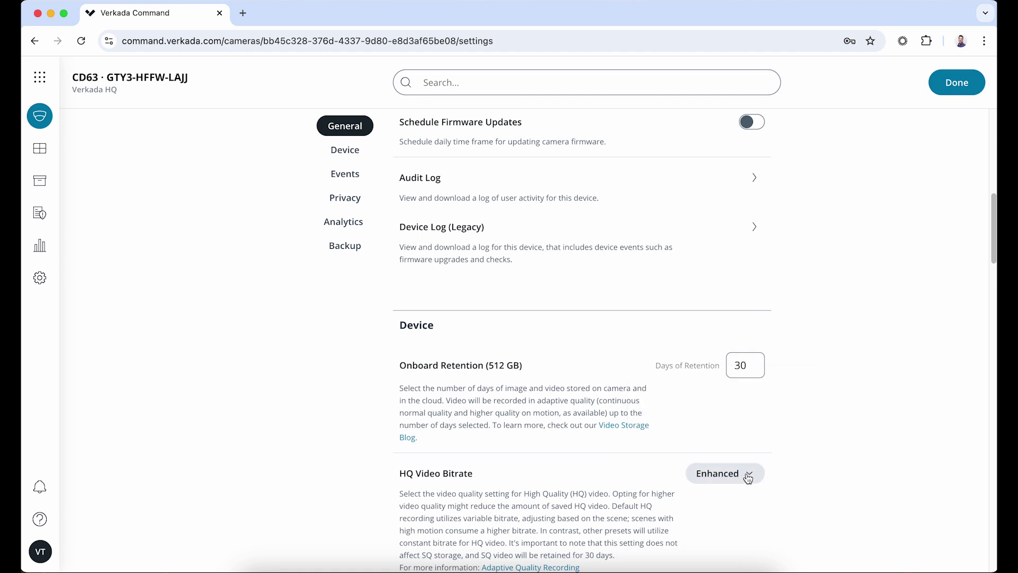
pyautogui.scroll(-1, 748, 479)
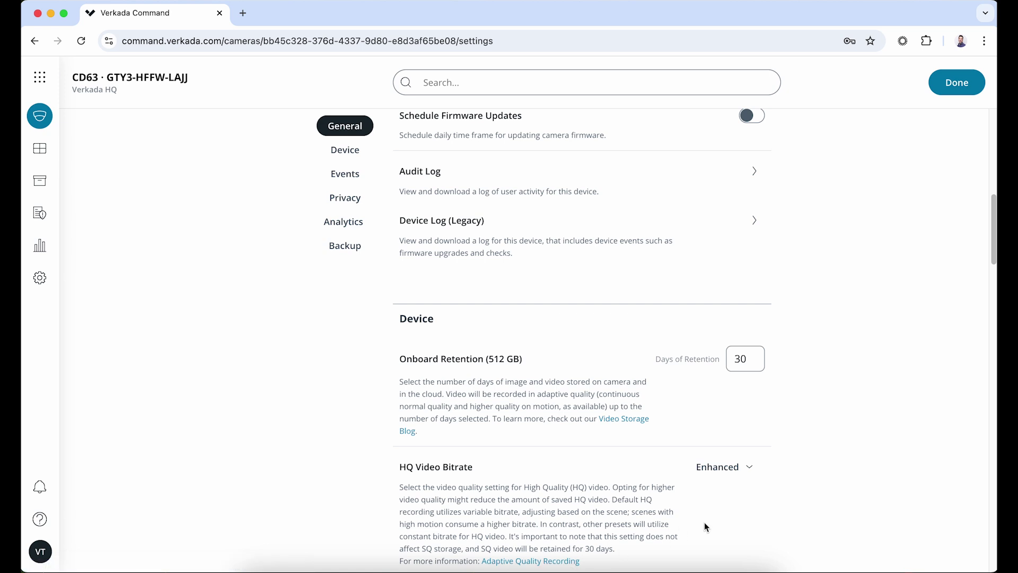
pyautogui.scroll(-3, 705, 522)
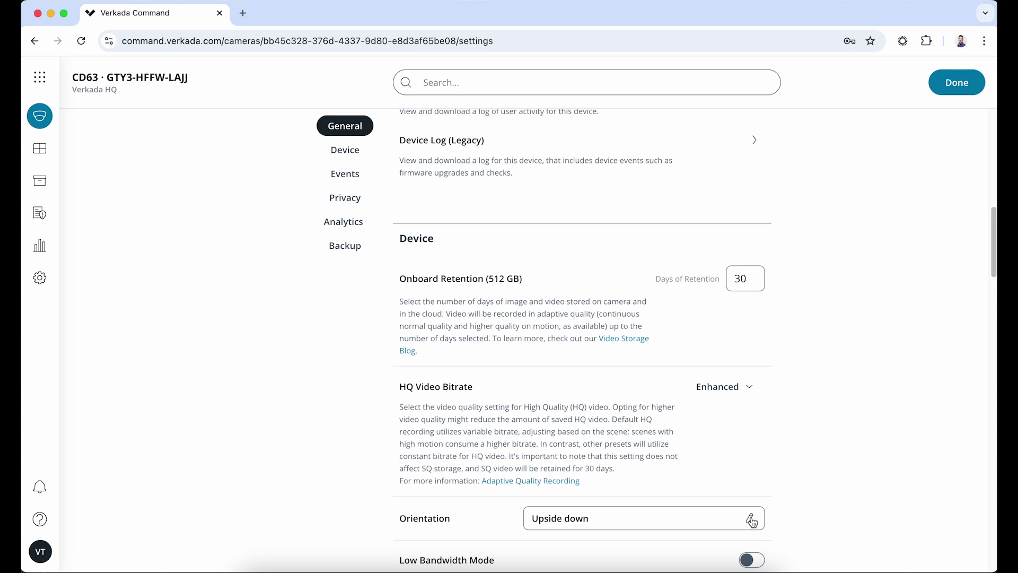
pyautogui.scroll(-6, 752, 522)
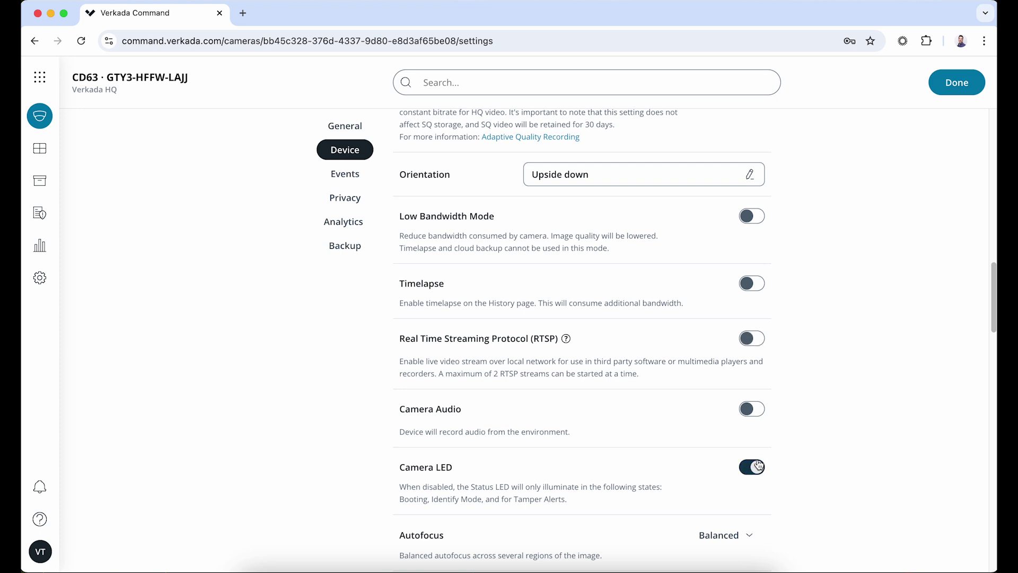
pyautogui.scroll(-3, 757, 460)
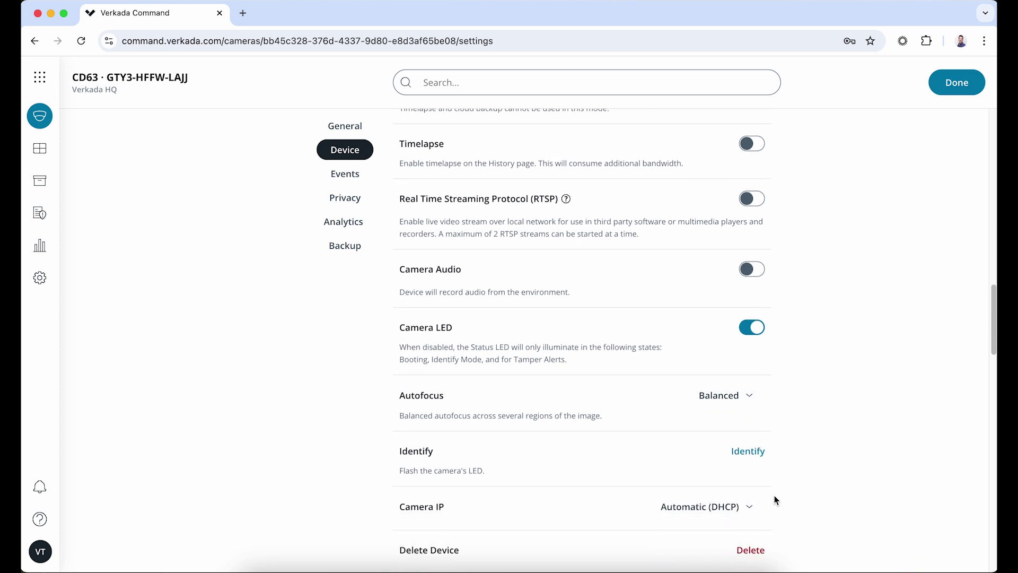
pyautogui.scroll(-6, 775, 500)
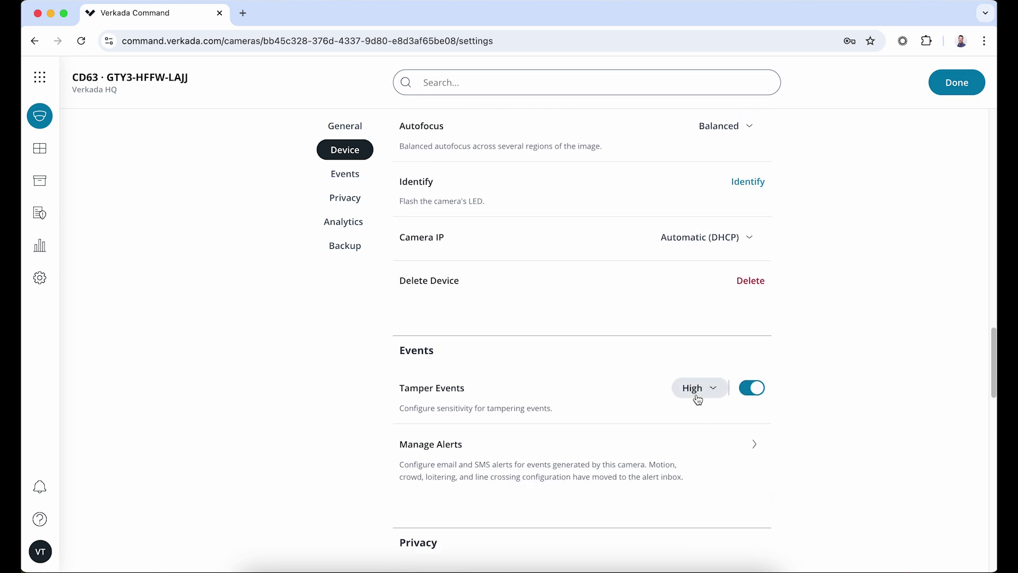
pyautogui.click(698, 397)
pyautogui.click(696, 393)
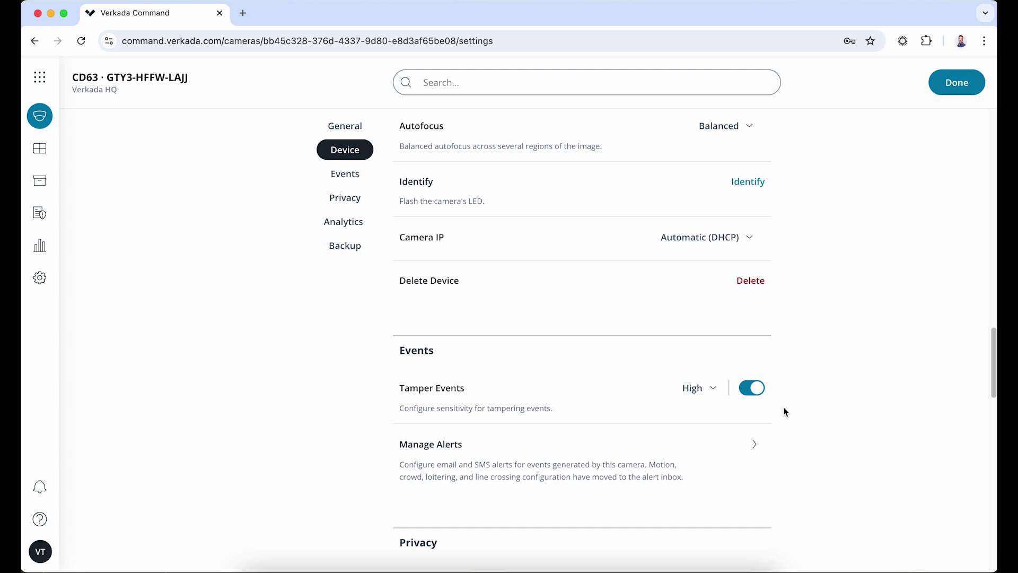
pyautogui.scroll(-3, 783, 412)
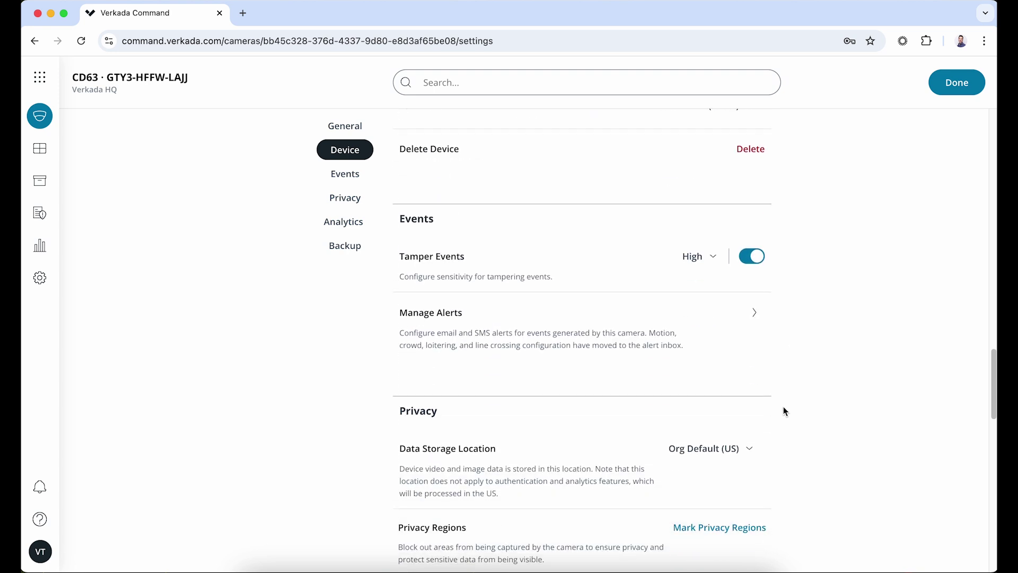
pyautogui.click(732, 459)
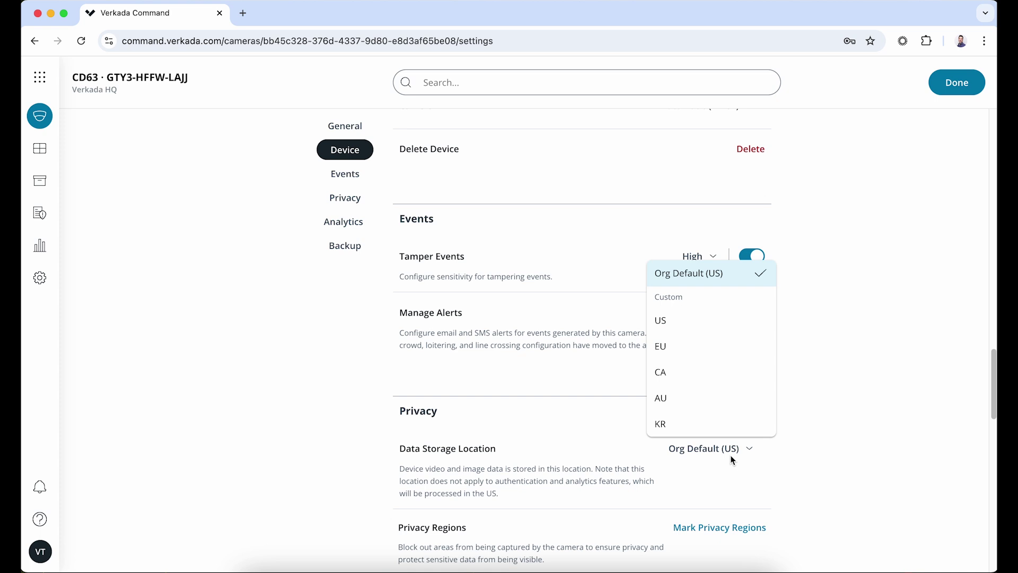
pyautogui.click(730, 455)
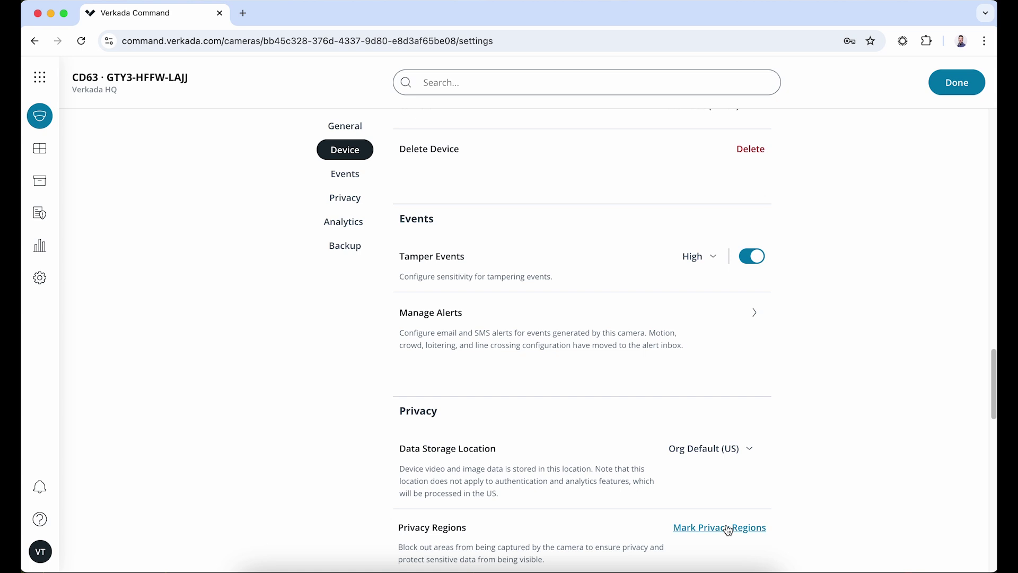
pyautogui.scroll(-8, 731, 527)
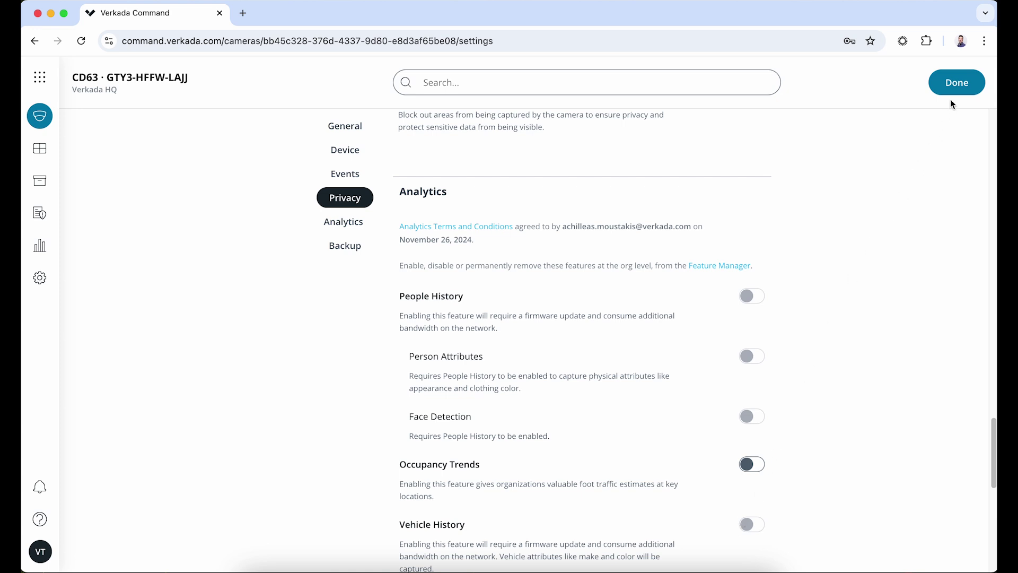
# Step: Finish with Done to return to the B Street Lobby Guest - CD63 live camera view
pyautogui.click(957, 84)
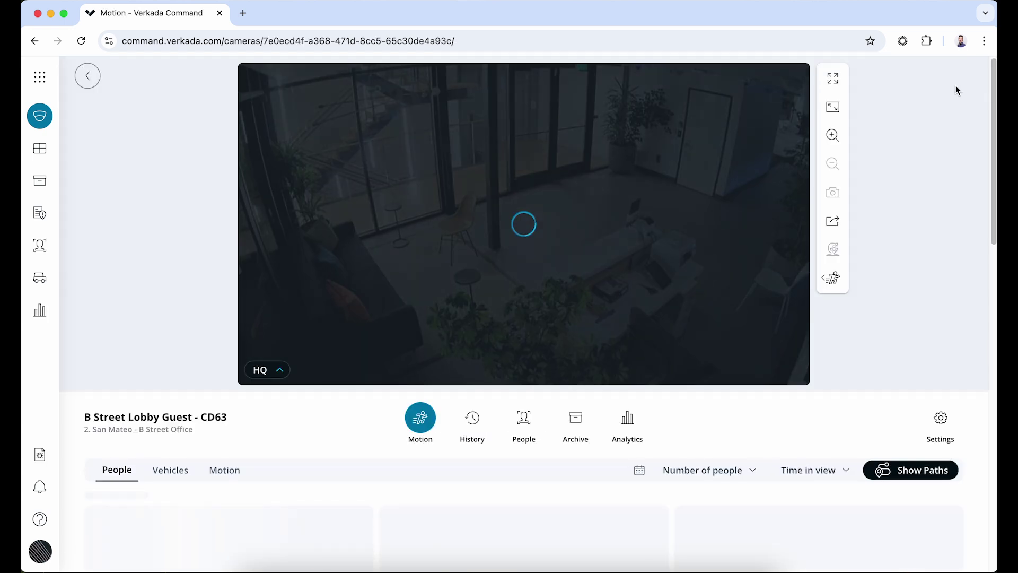